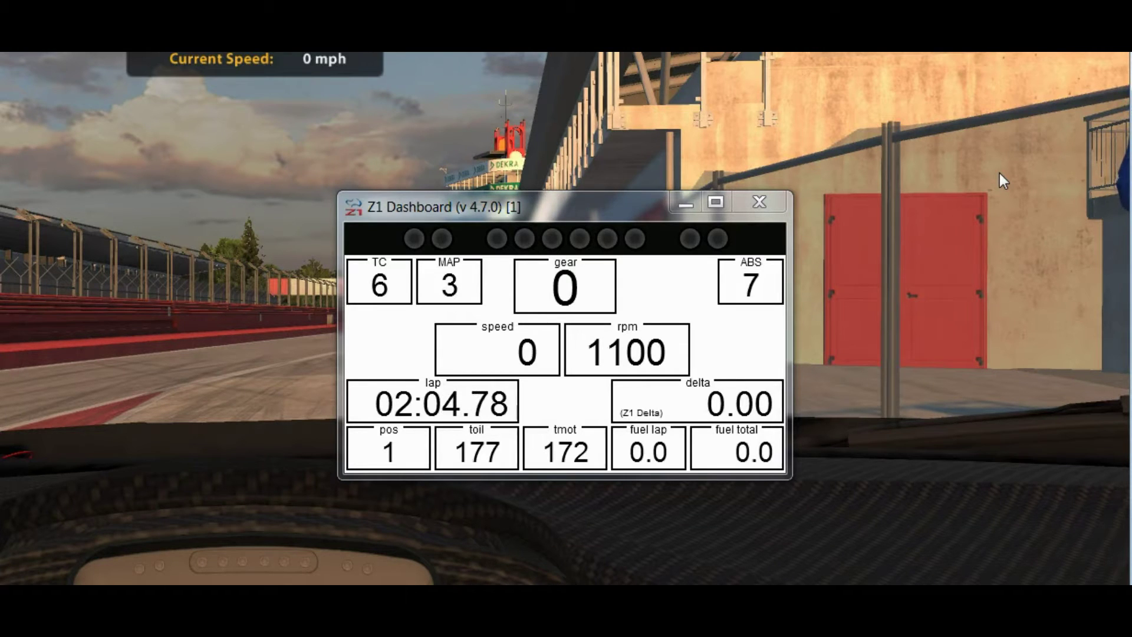
# Step: Cycle through the dashboard pages (track map, lap timing, telemetry, adjustments, pit info) back to the main gauges
pyautogui.press('Right')
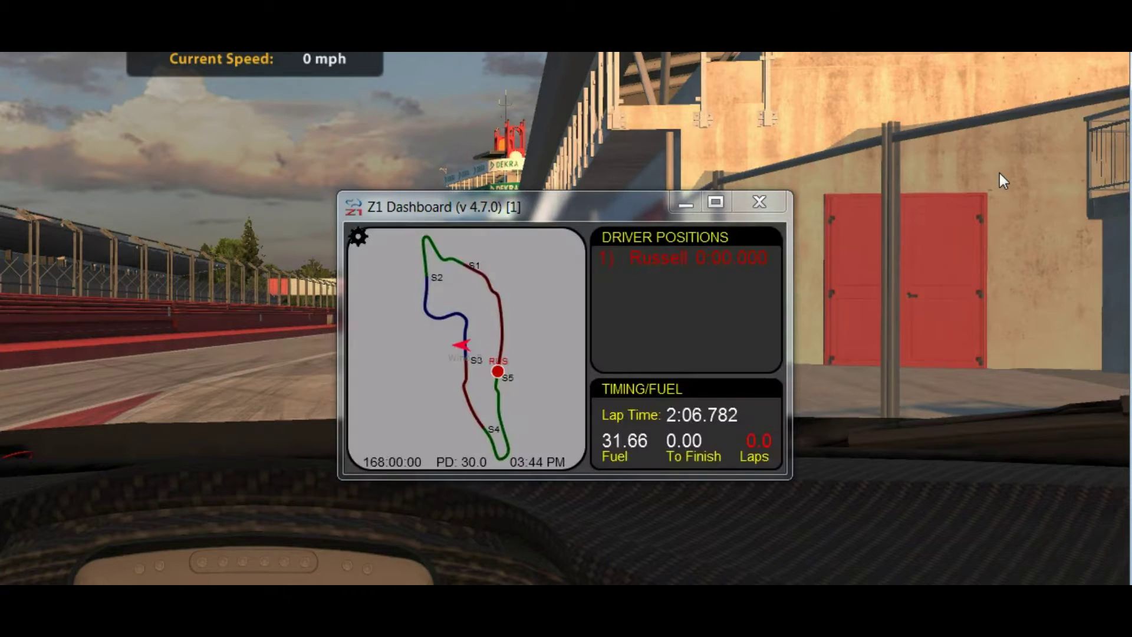
pyautogui.press('Right')
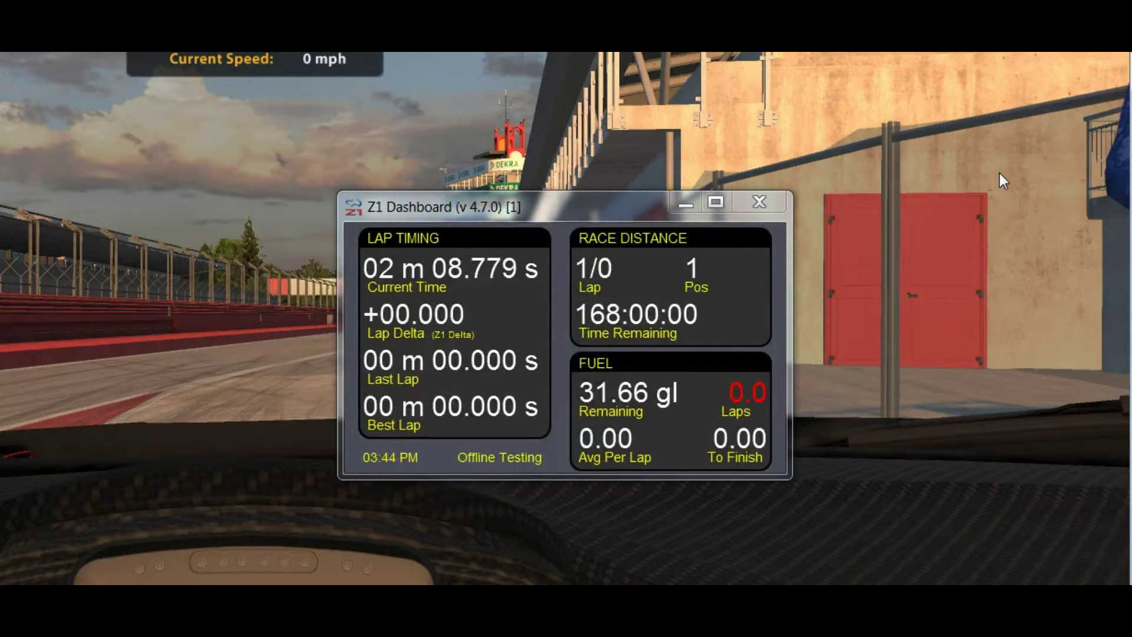
pyautogui.press('Right')
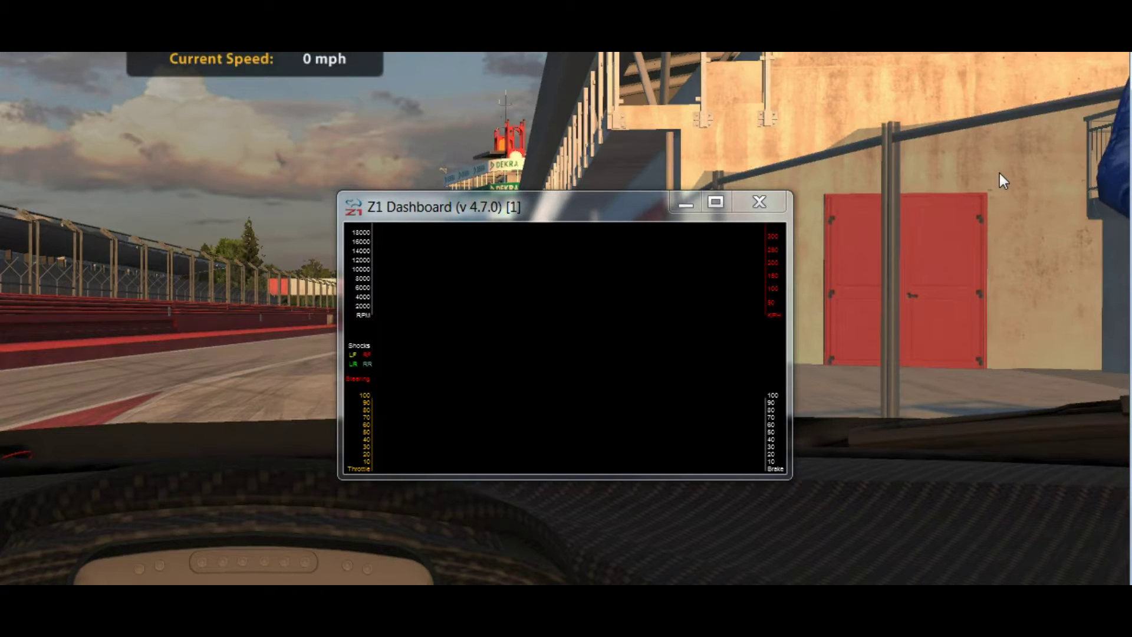
pyautogui.press('Right')
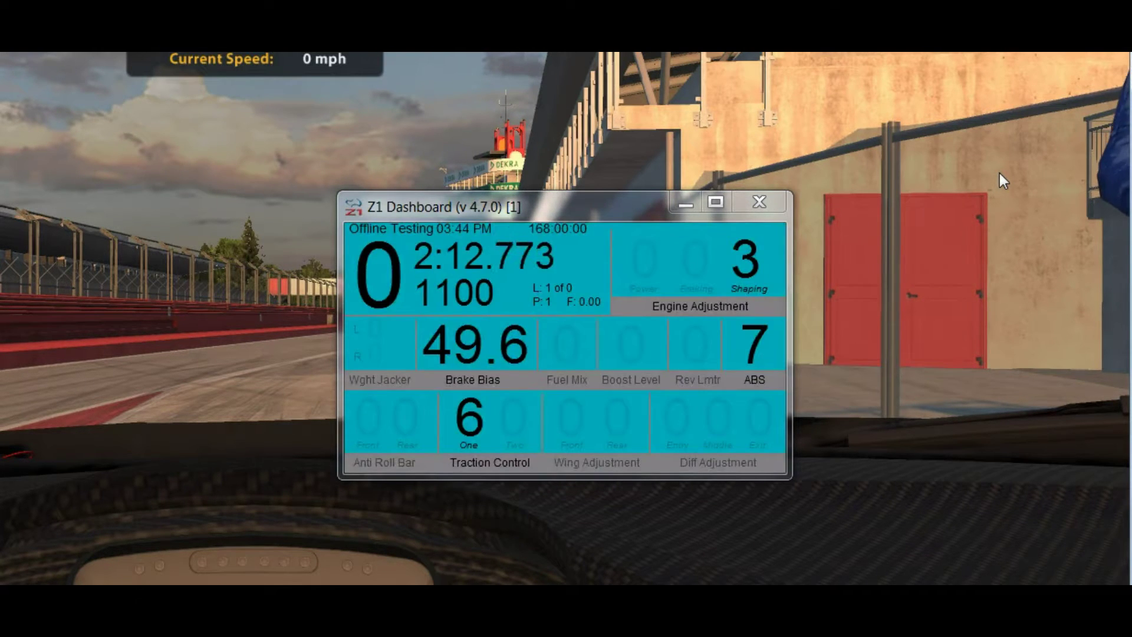
pyautogui.press('Right')
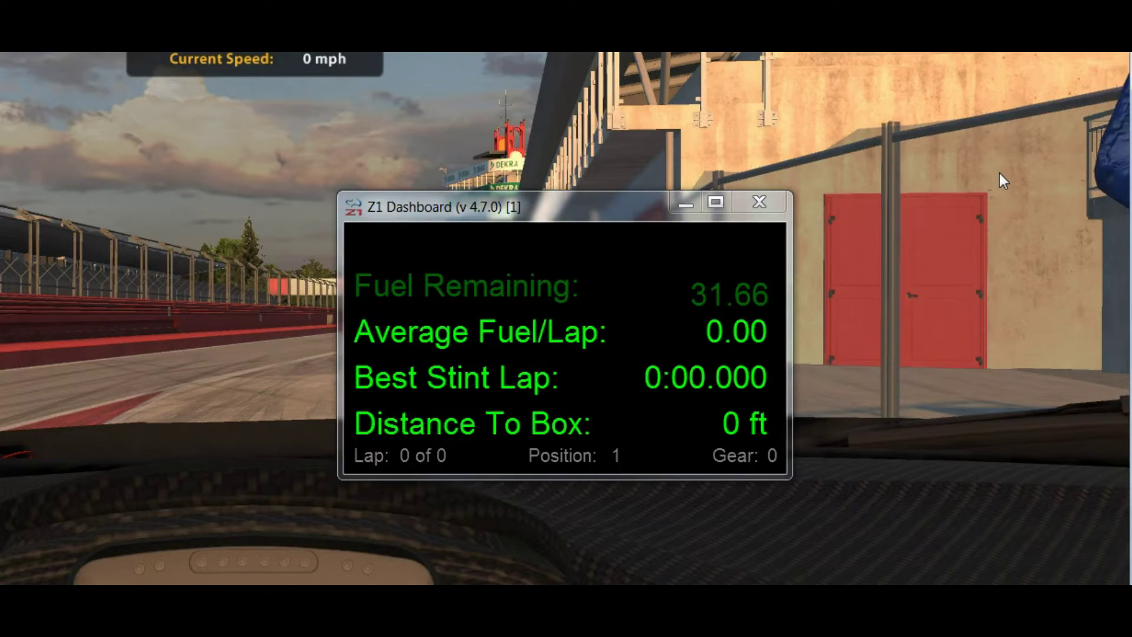
pyautogui.press('Right')
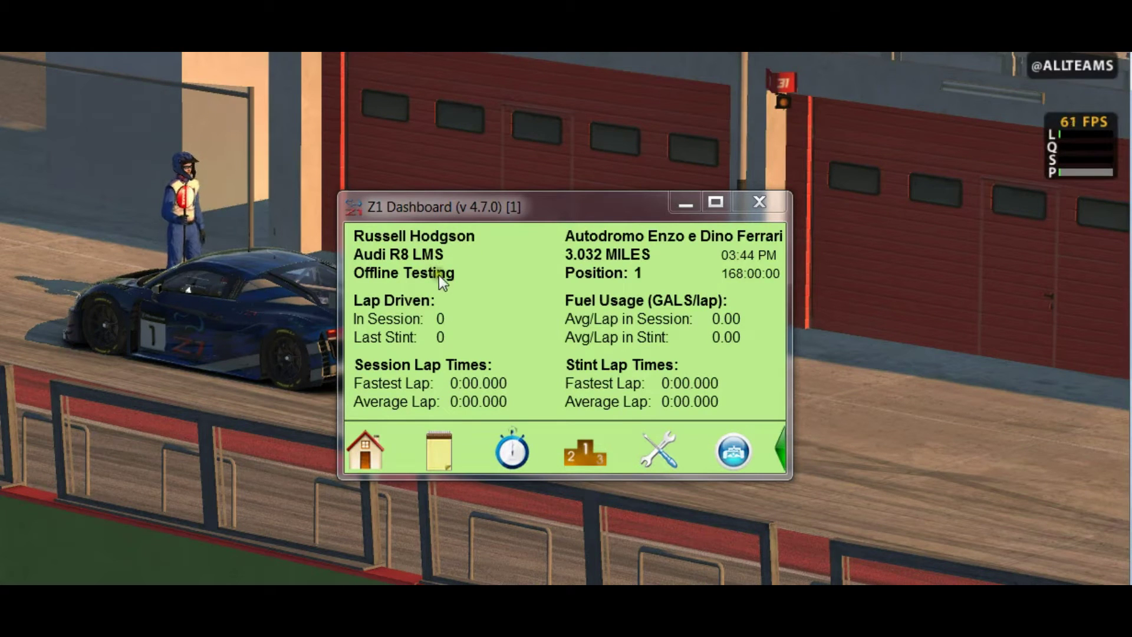
# Step: Open the dashboard settings and show Car 2, where Screen 1 uses GT3 Dash 1
pyautogui.click(659, 450)
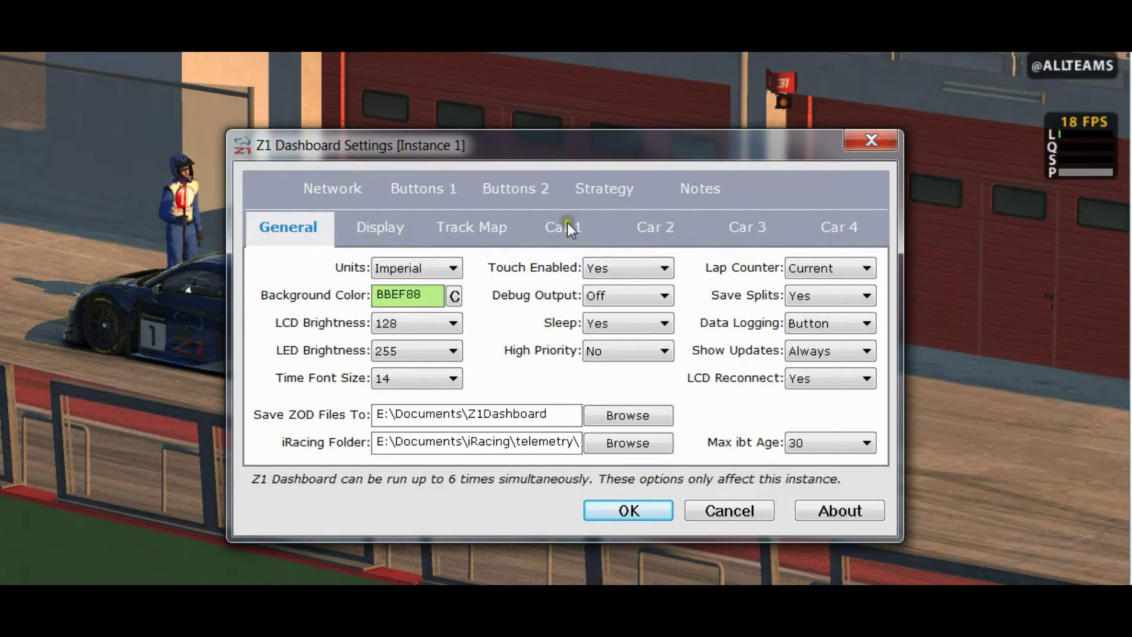
pyautogui.click(658, 228)
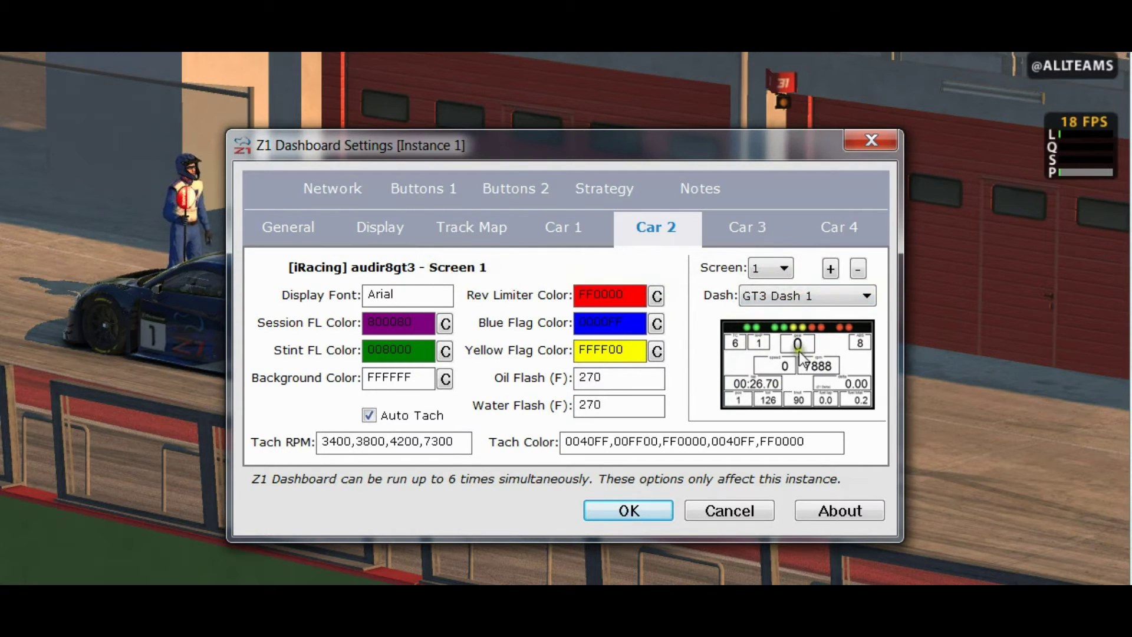
# Step: Review Car 2's Screens 2 through 6, then return to Screen 2's Track Map settings
pyautogui.click(785, 266)
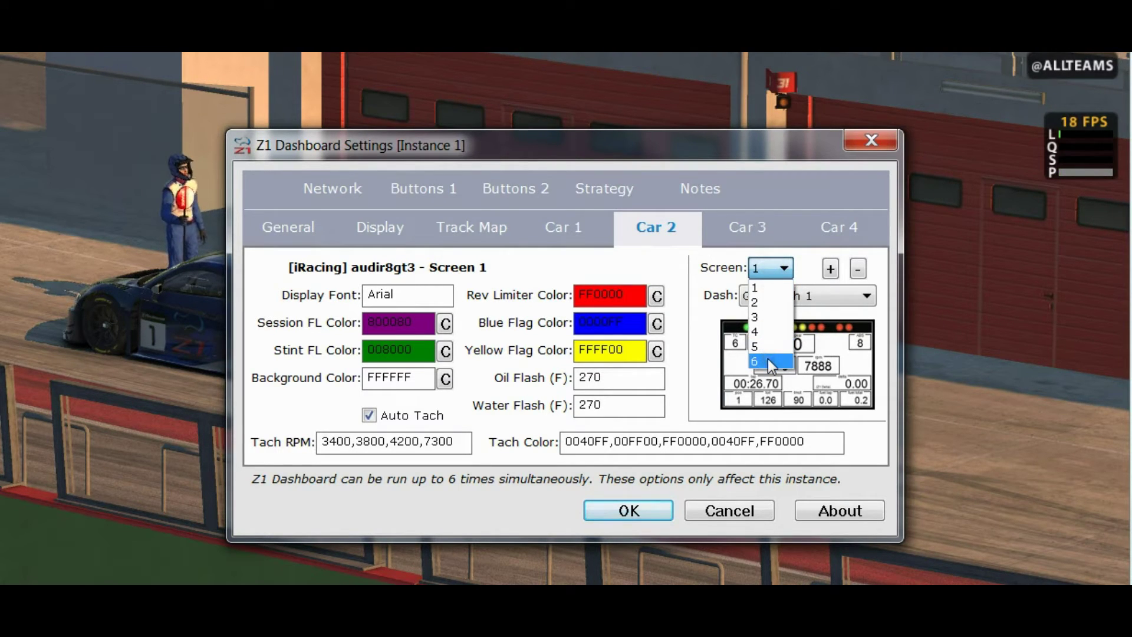
pyautogui.click(773, 305)
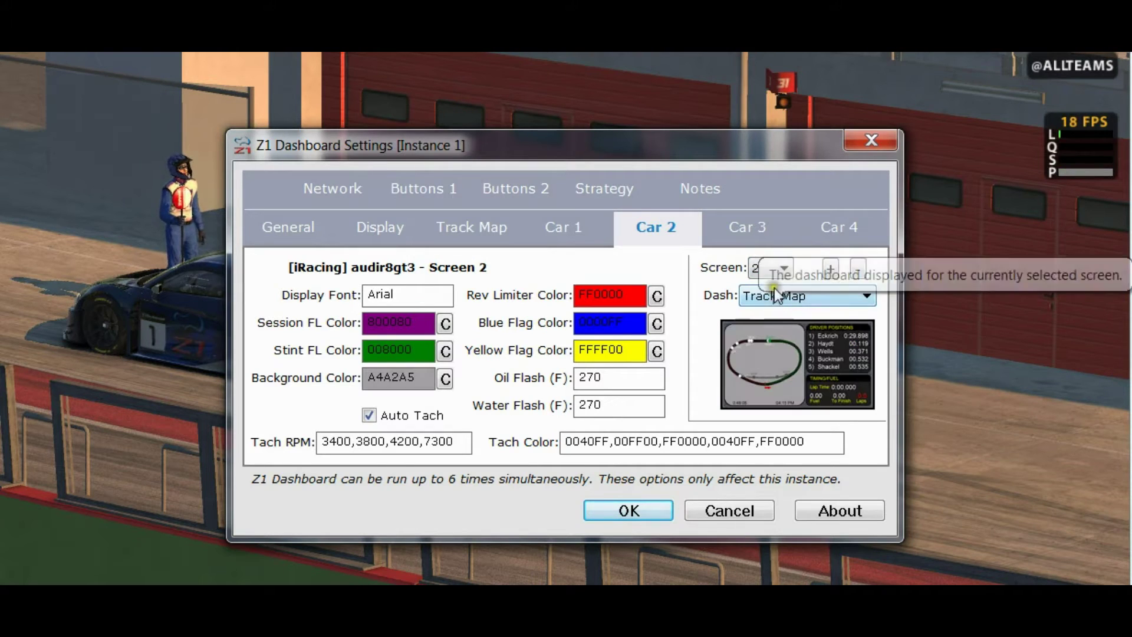
pyautogui.click(784, 268)
pyautogui.click(769, 317)
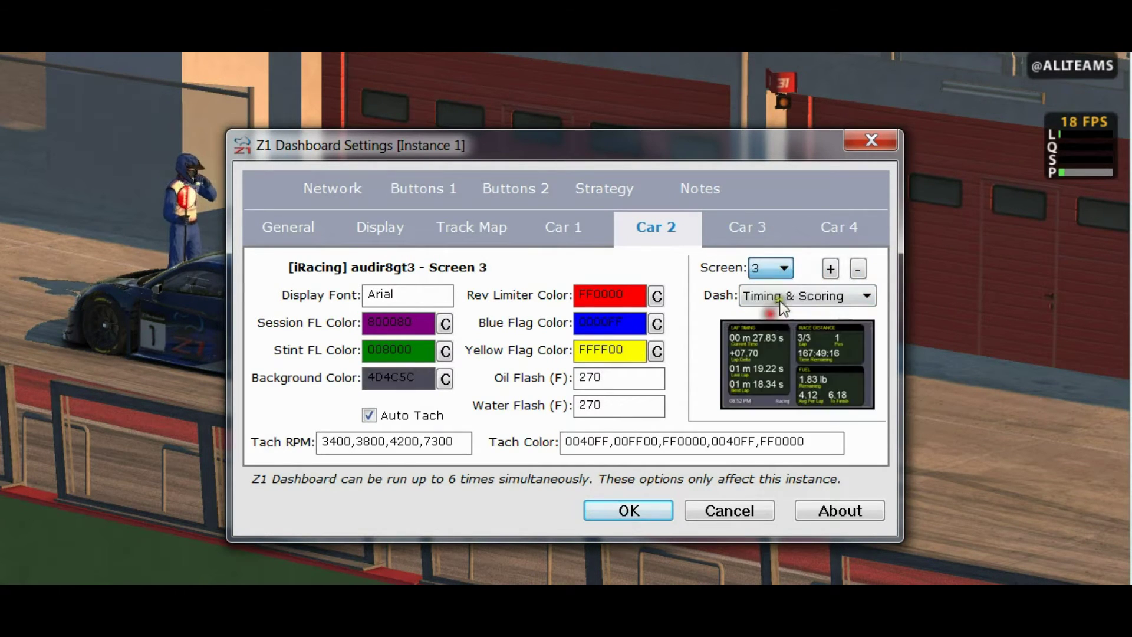
pyautogui.click(782, 267)
pyautogui.click(767, 332)
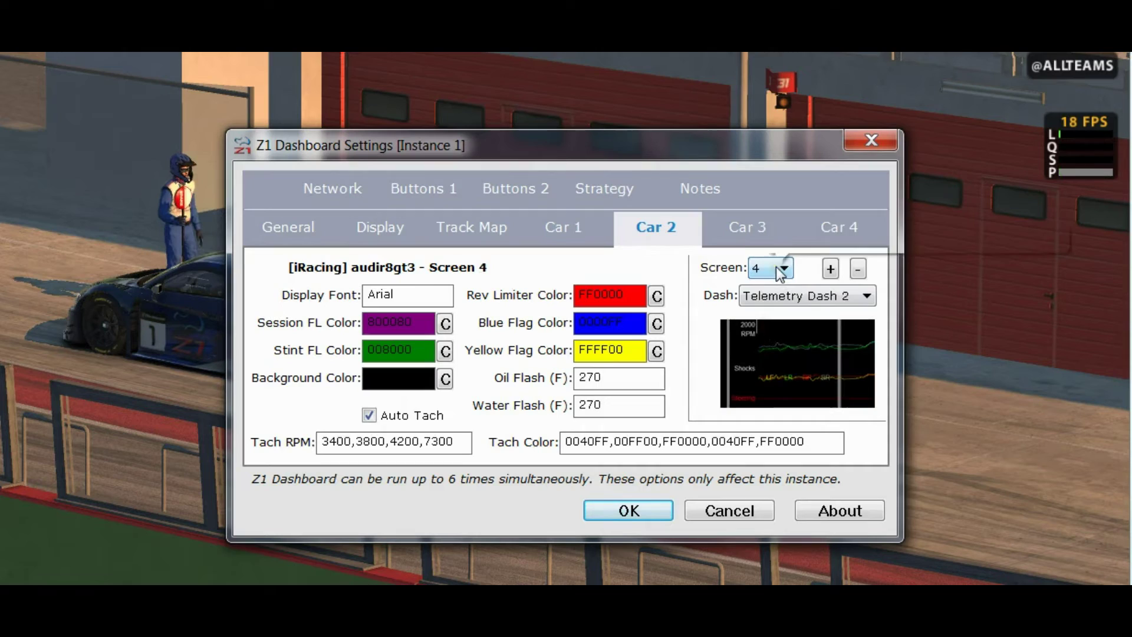
pyautogui.click(775, 267)
pyautogui.click(767, 344)
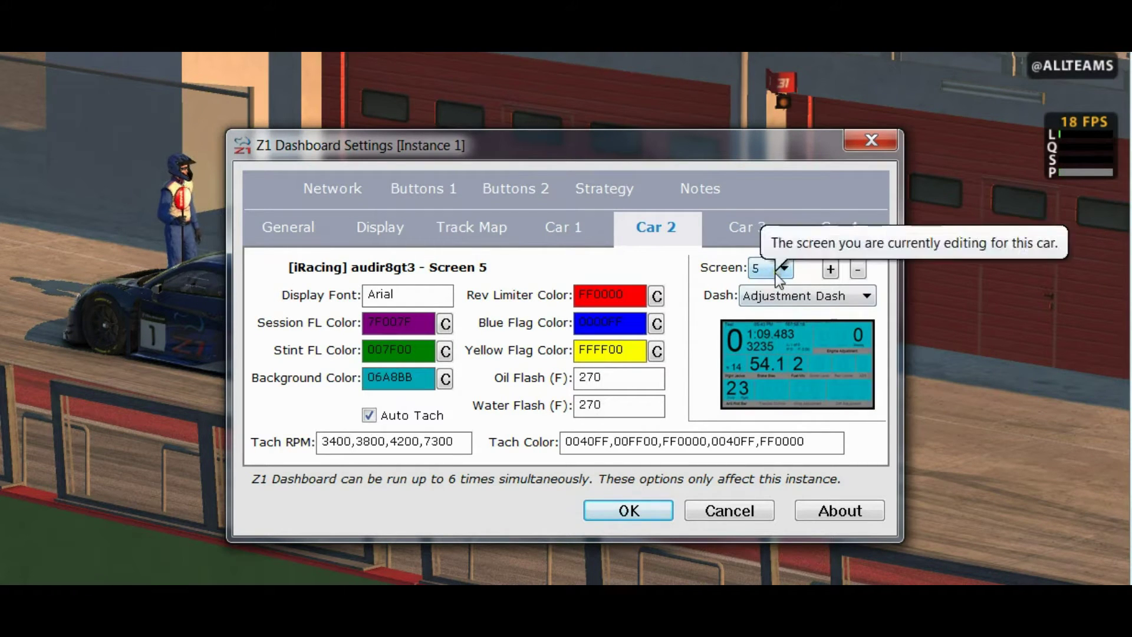
pyautogui.click(778, 270)
pyautogui.click(771, 358)
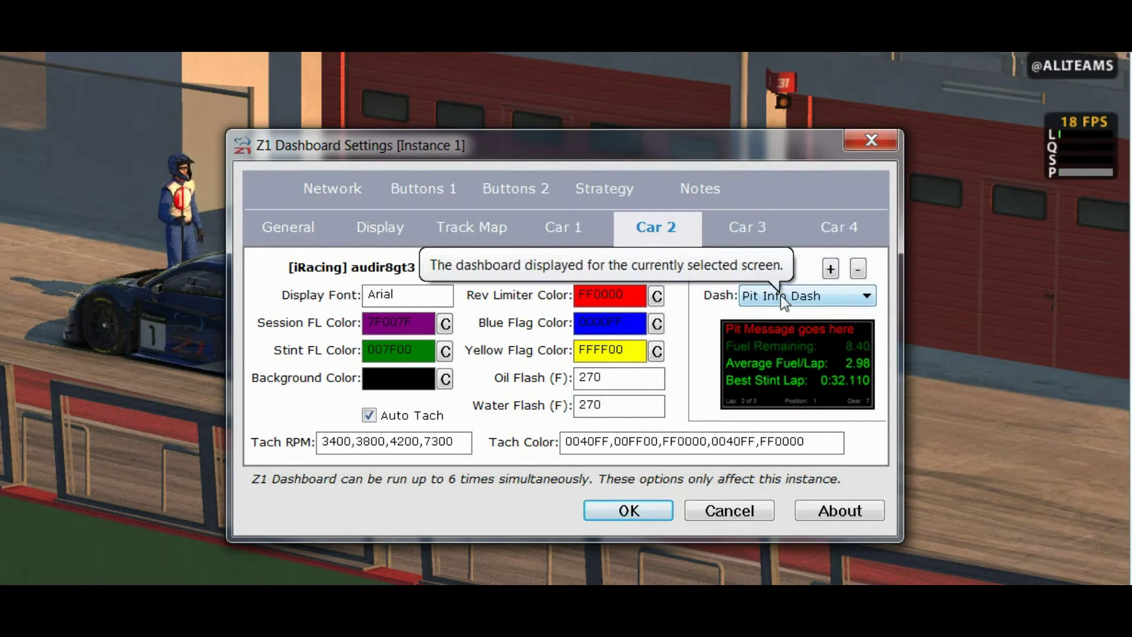
pyautogui.click(785, 265)
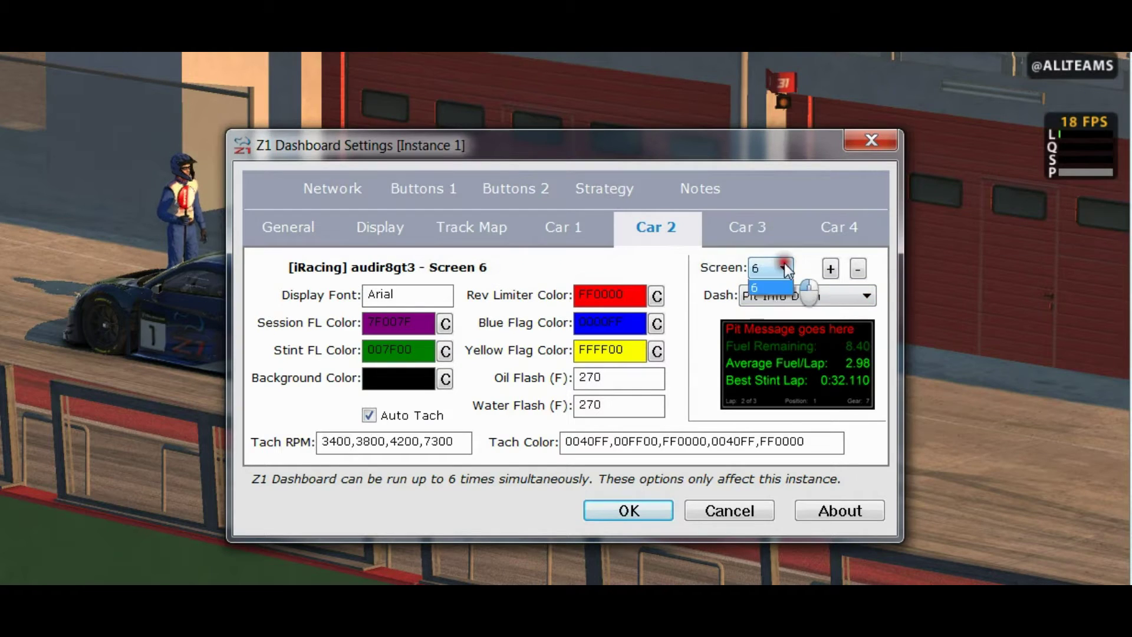
pyautogui.click(767, 303)
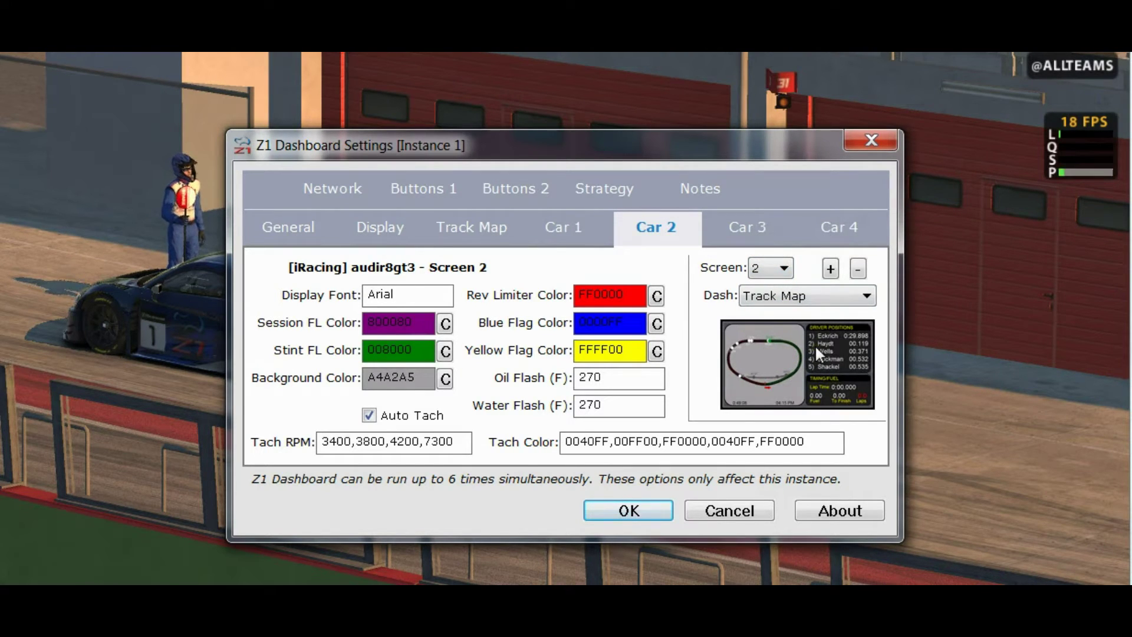
# Step: Set Car 2's Screen 3 dash to Track Map 2
pyautogui.click(781, 268)
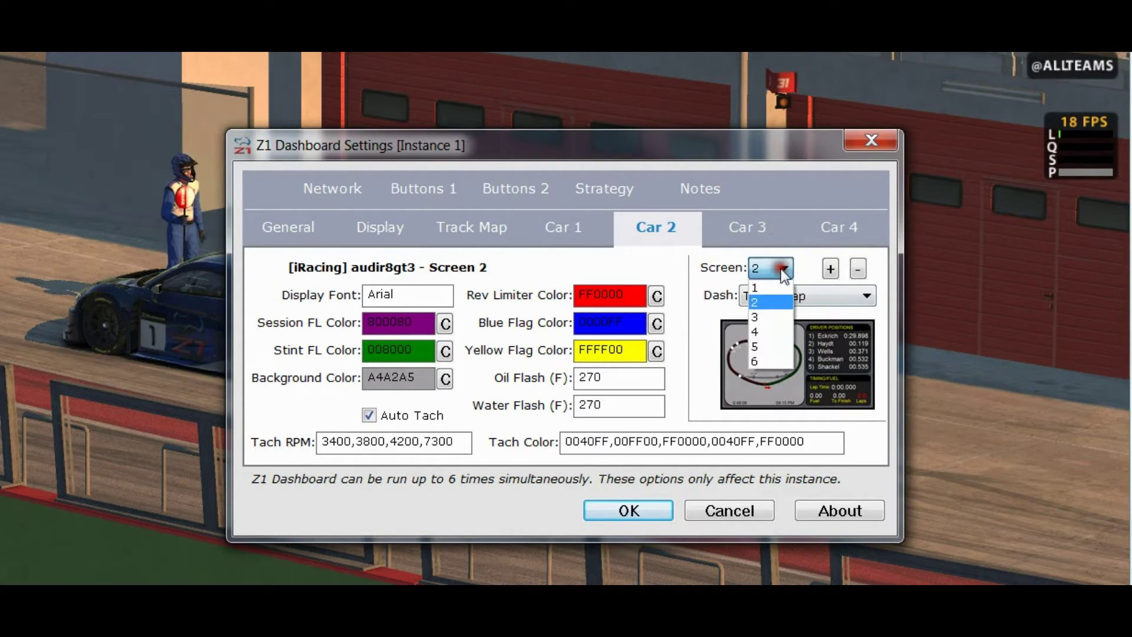
pyautogui.click(769, 322)
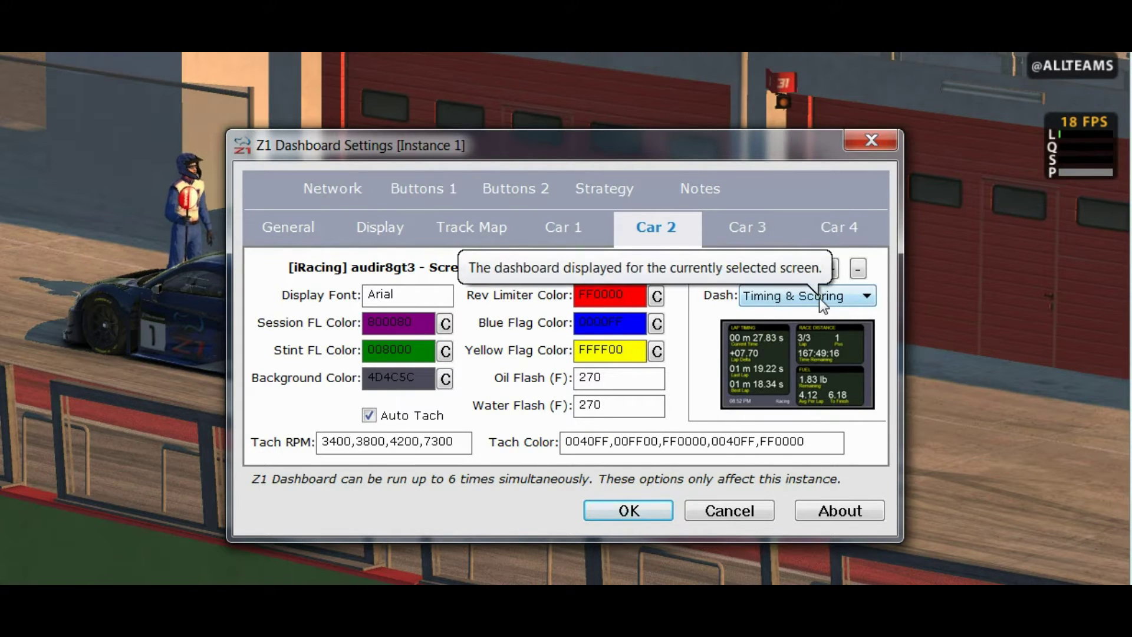
pyautogui.click(796, 299)
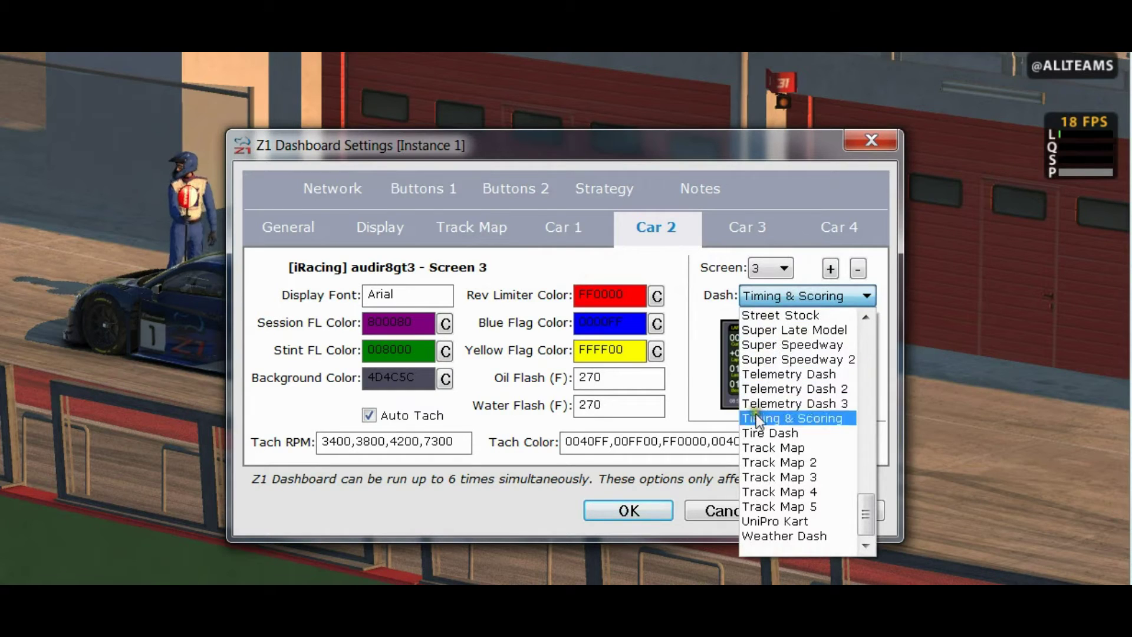
pyautogui.click(774, 462)
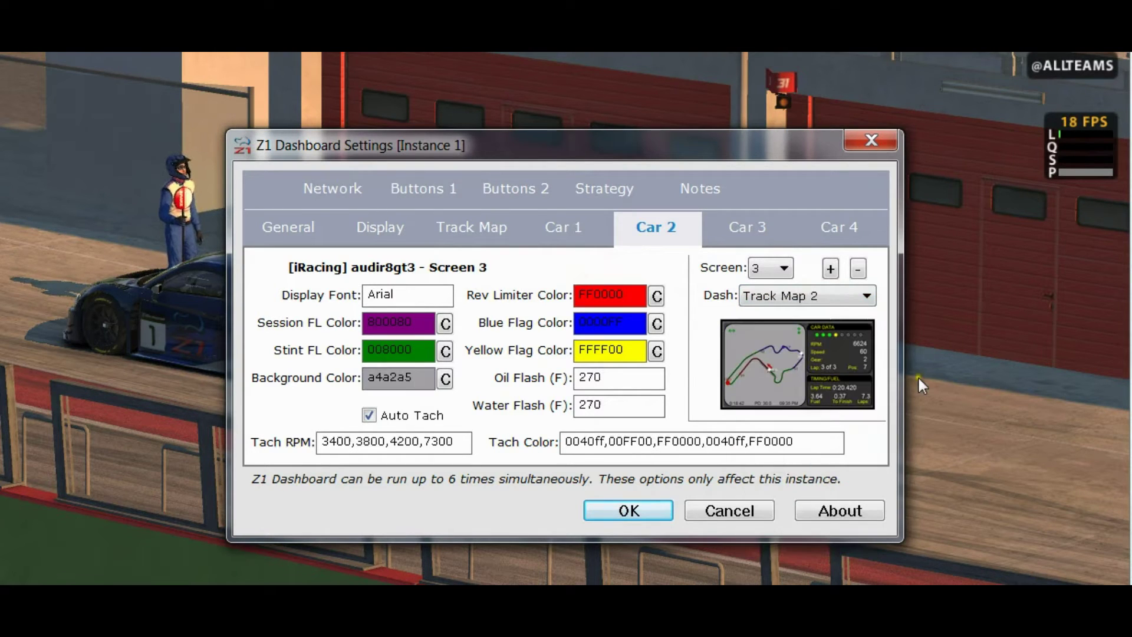
# Step: Set Screen 4's dash to Timing & Scoring
pyautogui.click(782, 270)
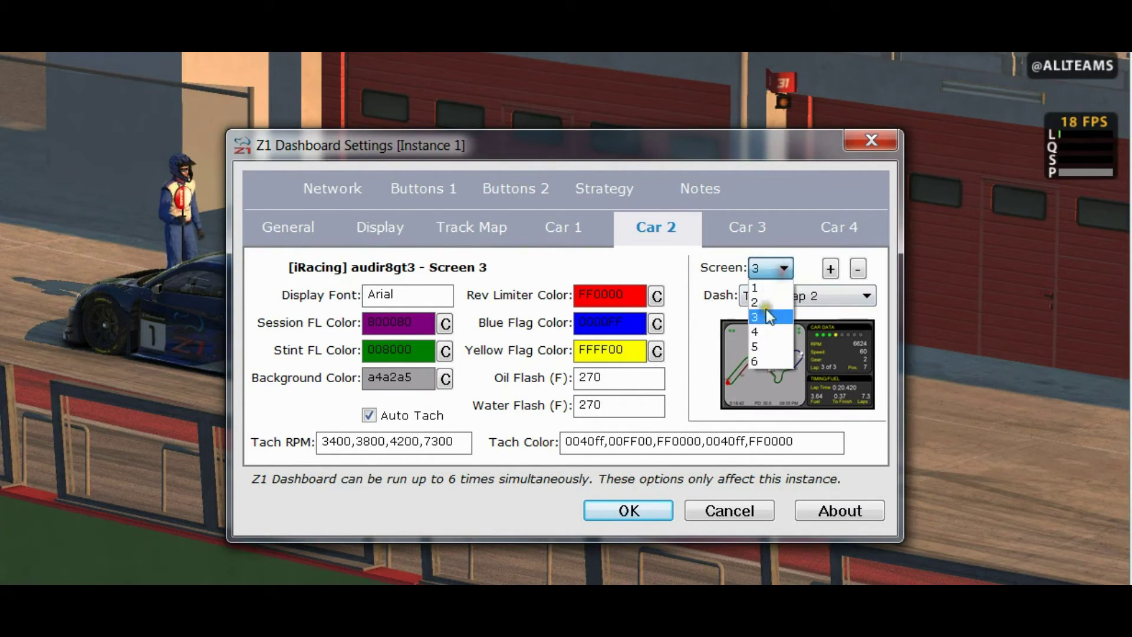
pyautogui.click(764, 331)
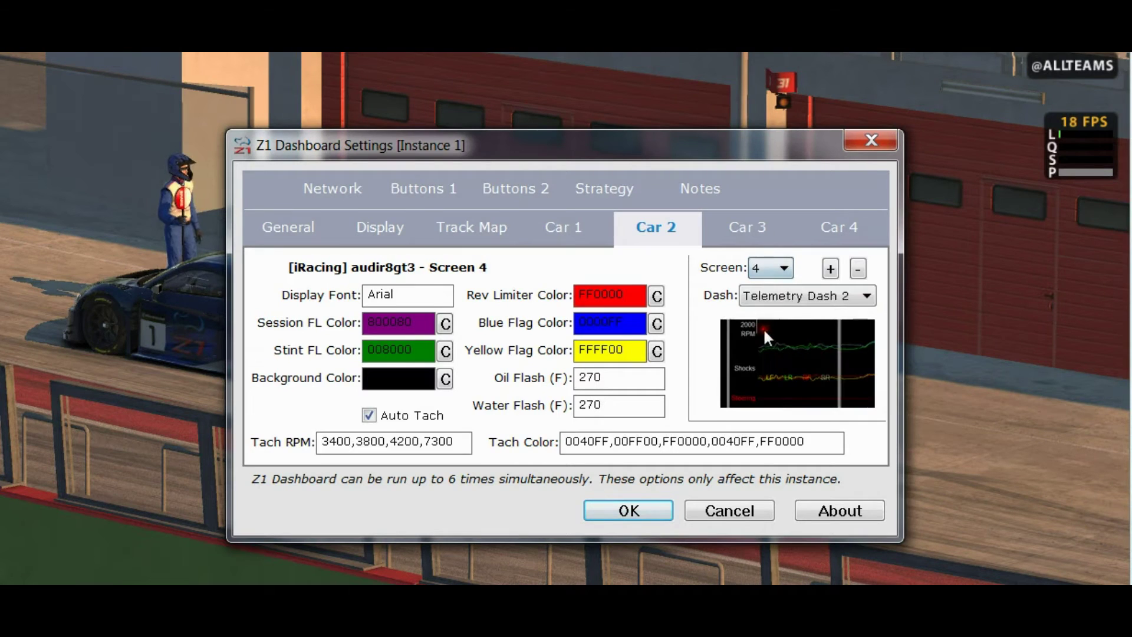
pyautogui.click(799, 296)
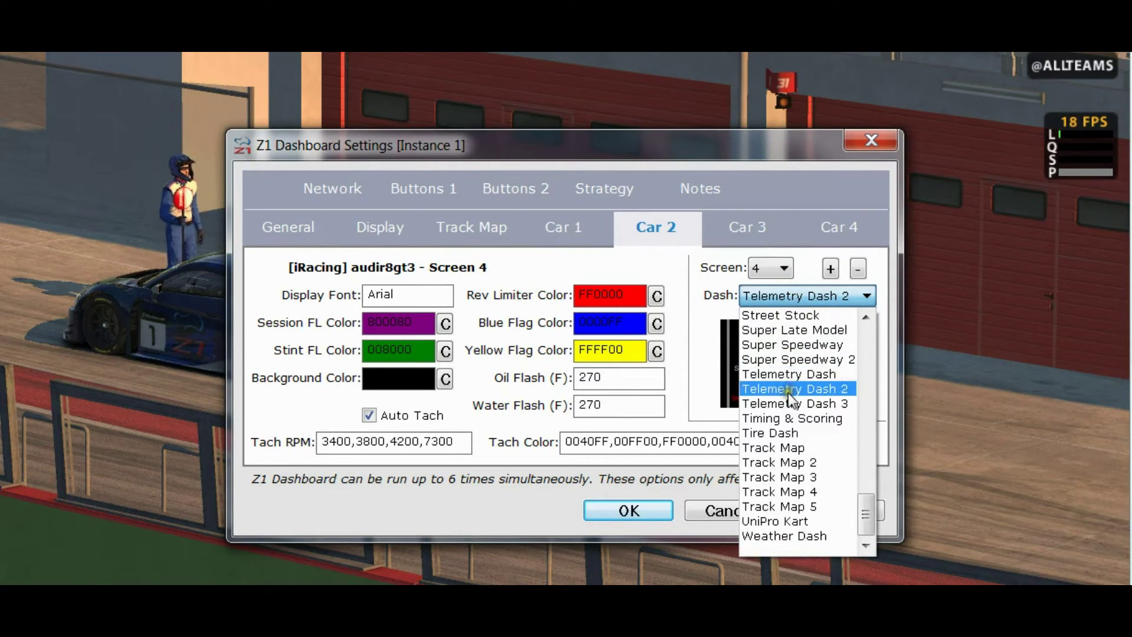
pyautogui.click(794, 418)
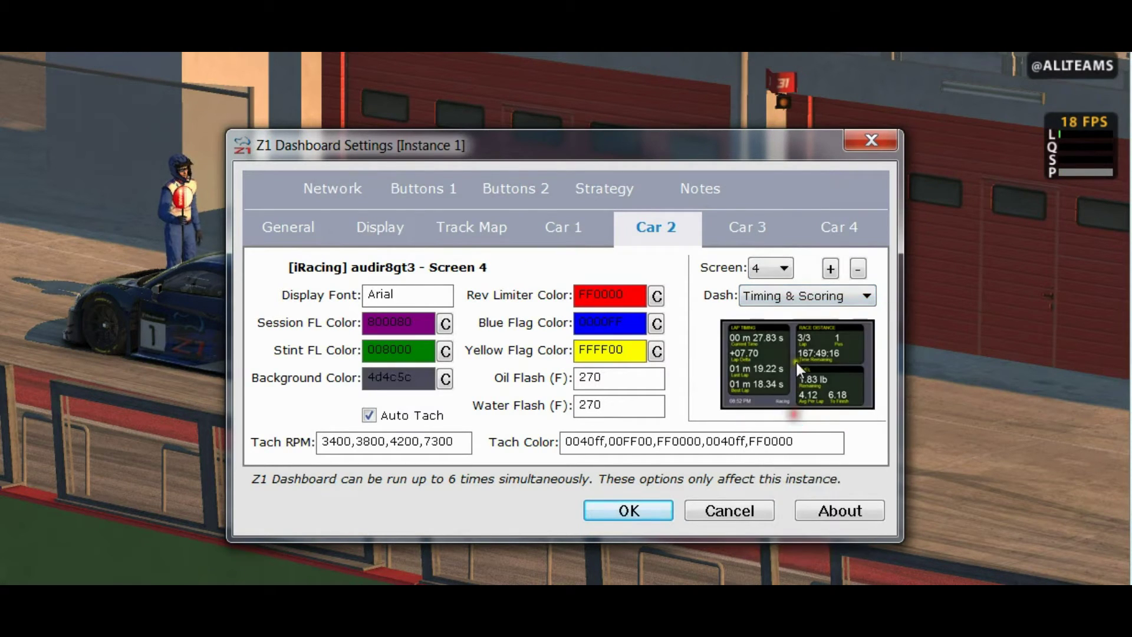
# Step: Set Screen 5's dash to Ahead Behind Dash
pyautogui.click(783, 268)
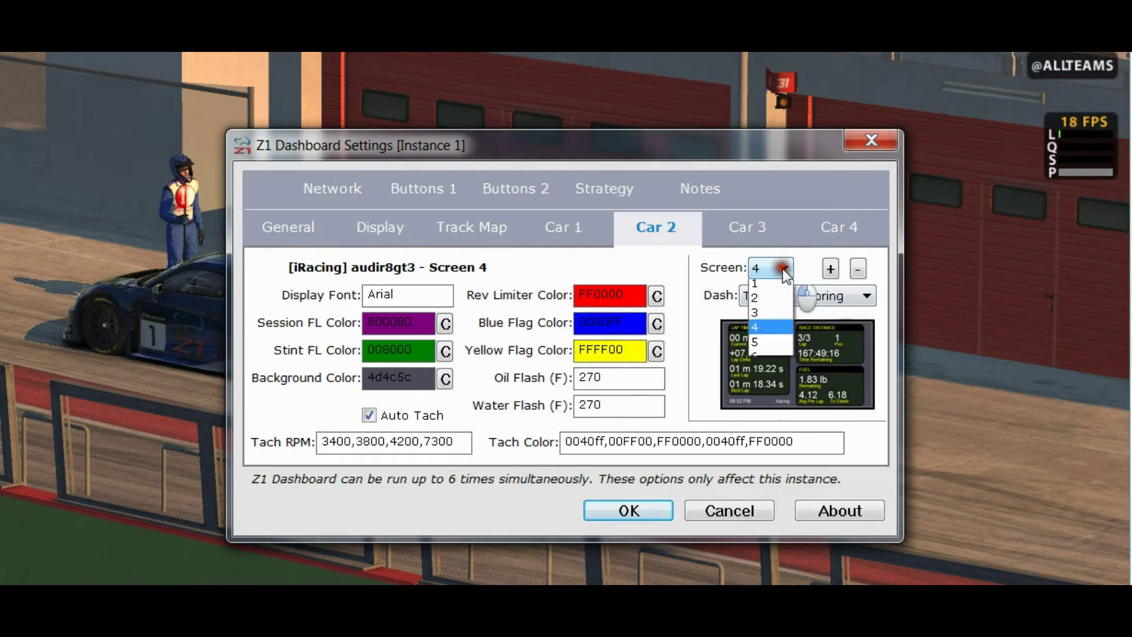
pyautogui.click(762, 349)
pyautogui.click(804, 298)
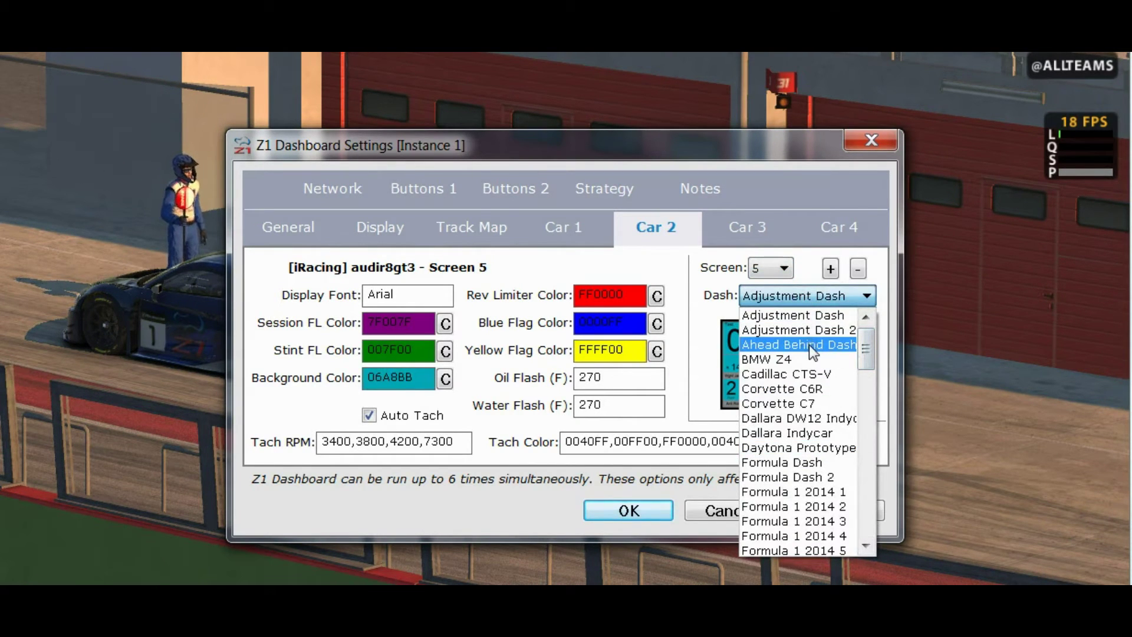
pyautogui.click(809, 344)
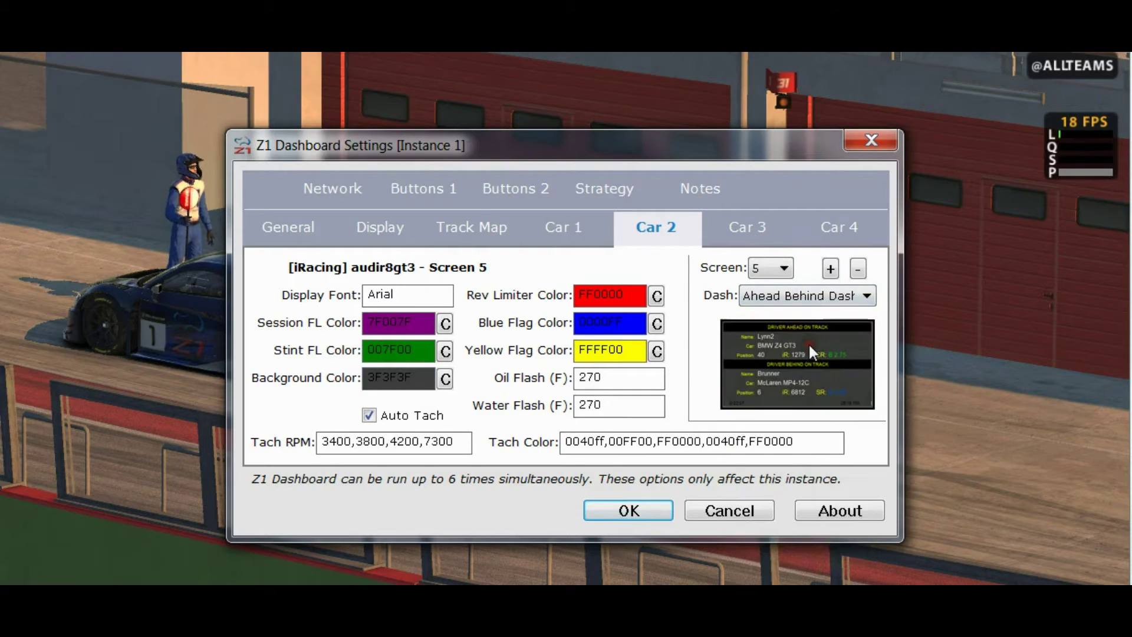
pyautogui.click(778, 268)
# Step: From Screen 6, add a Screen 7 for Car 2 and assign it the Weather Dash
pyautogui.click(766, 362)
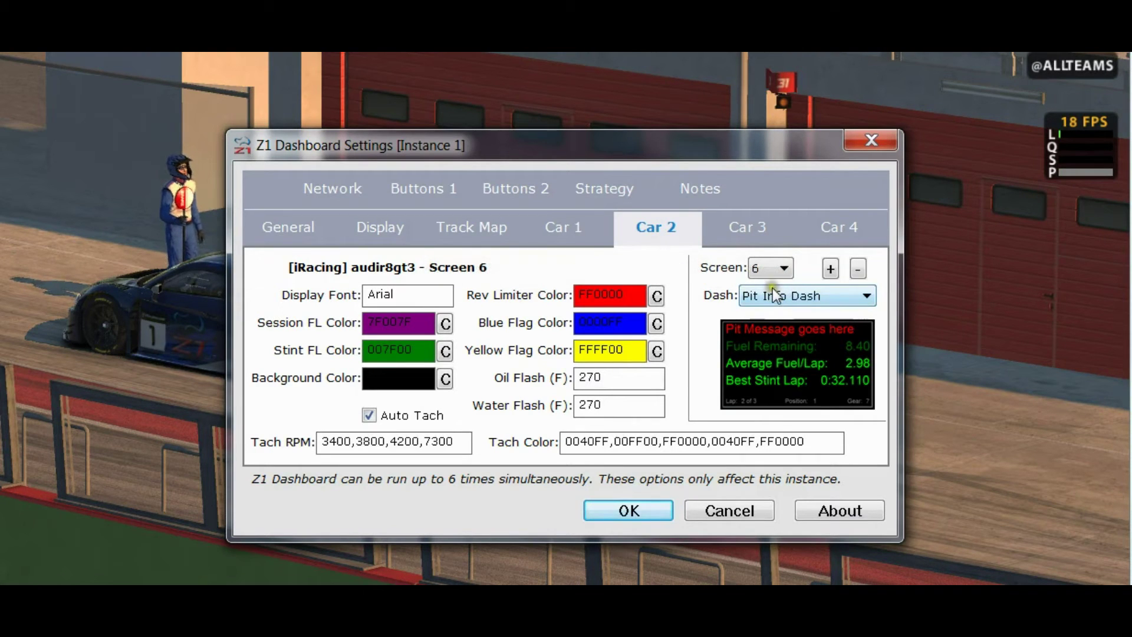
pyautogui.click(830, 269)
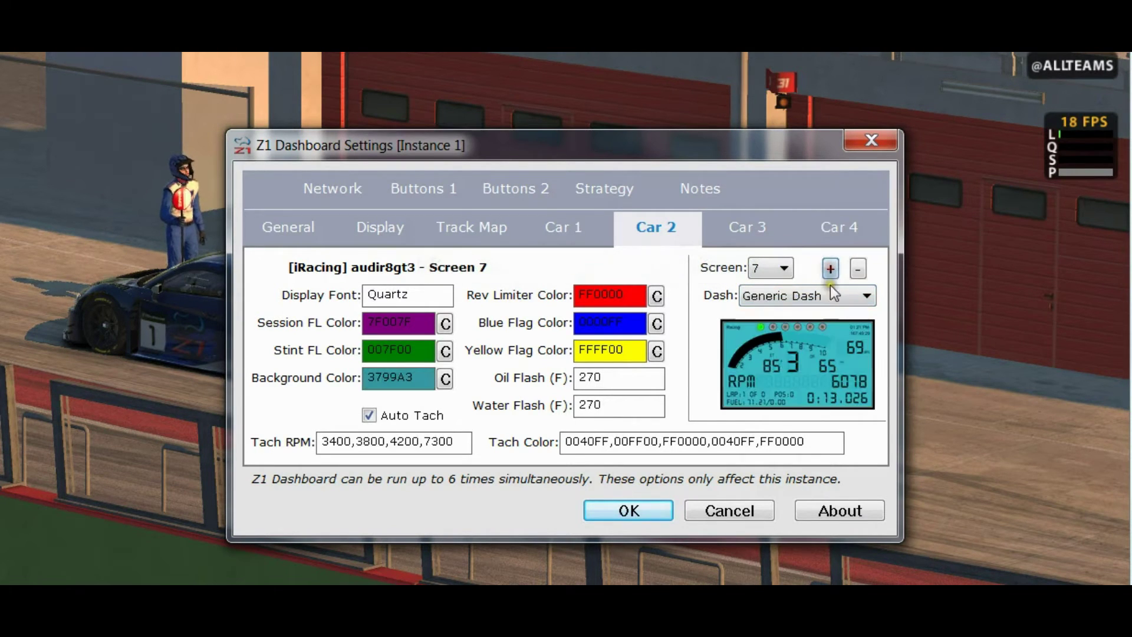
pyautogui.click(785, 268)
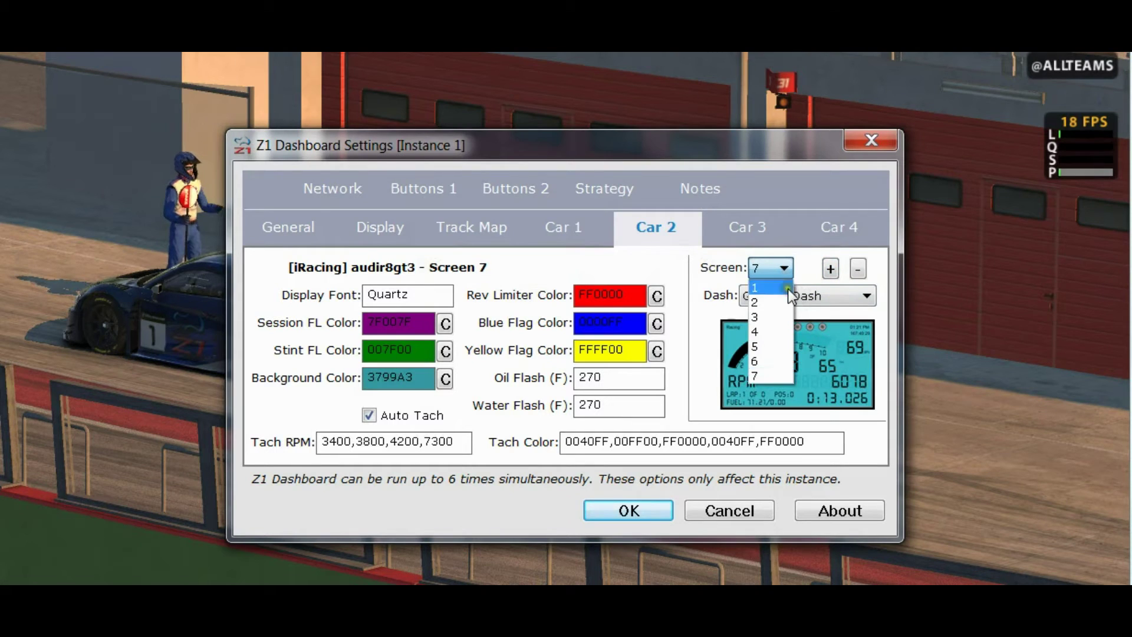
pyautogui.click(888, 306)
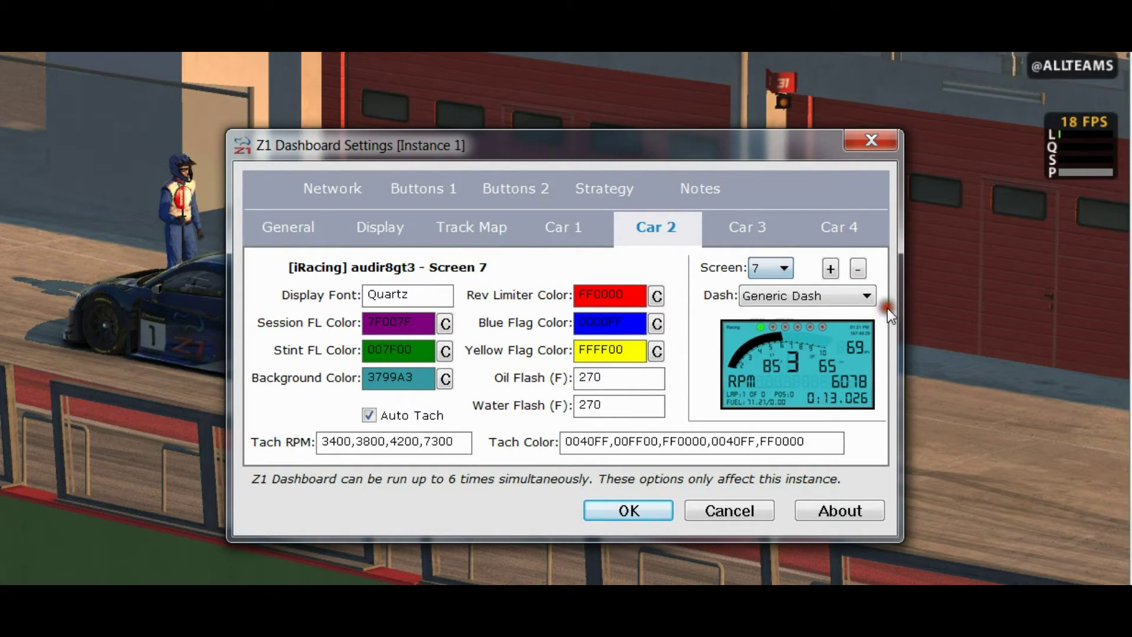
pyautogui.click(804, 294)
pyautogui.moveTo(862, 416); pyautogui.dragTo(863, 531)
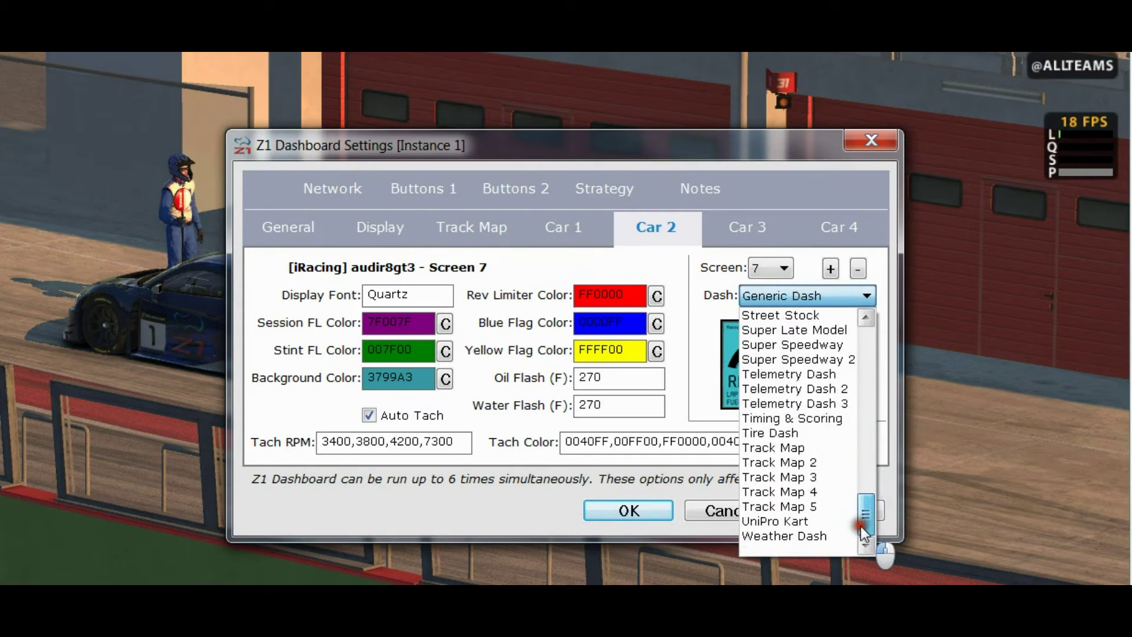
pyautogui.click(789, 534)
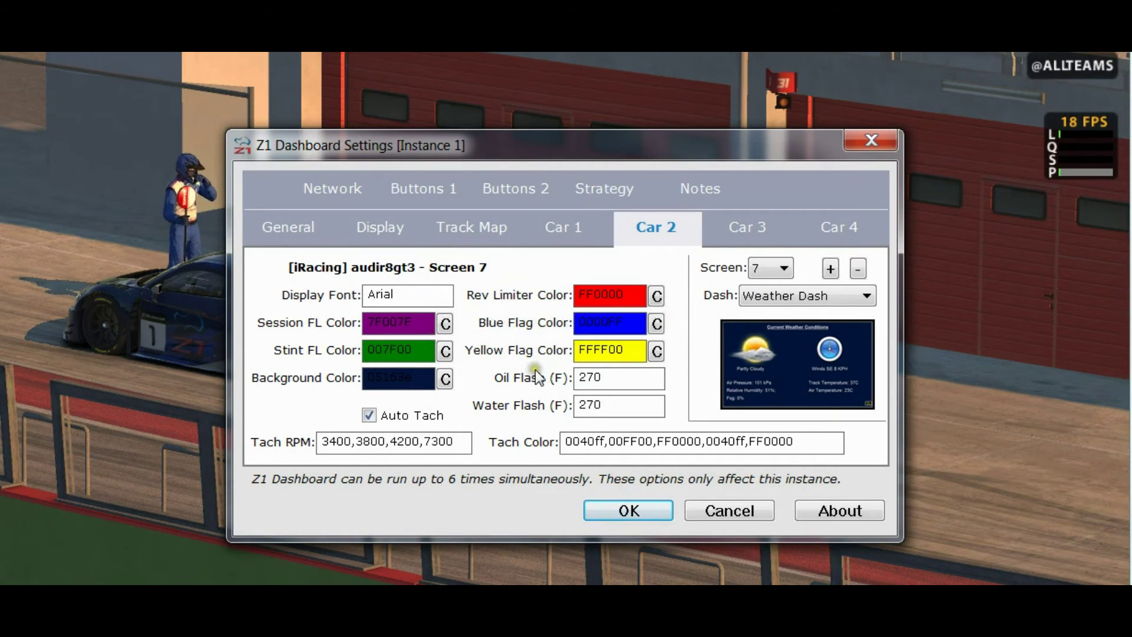
# Step: Open the background colour picker and cancel it, keeping colour 05163E
pyautogui.click(446, 385)
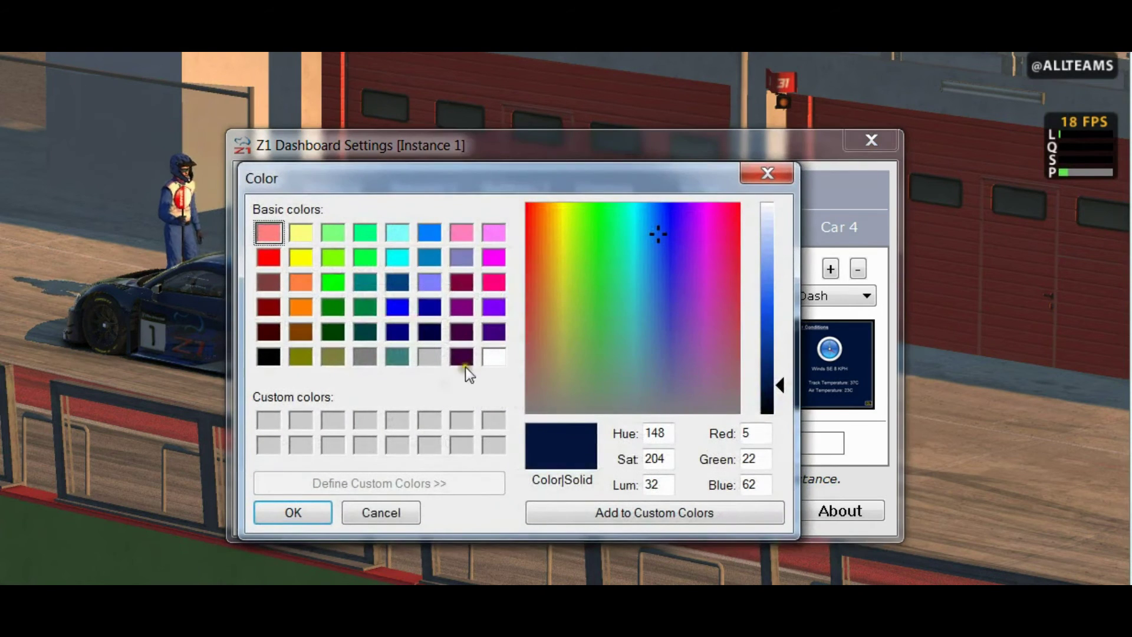
pyautogui.click(386, 511)
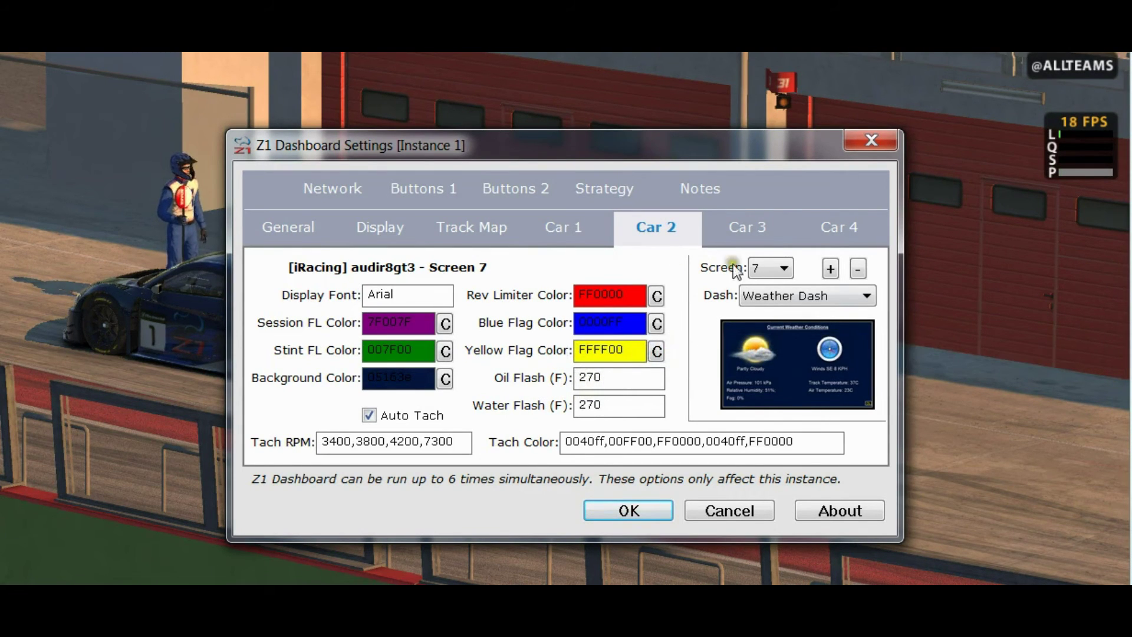
# Step: Save the settings with OK and close the settings window
pyautogui.click(619, 506)
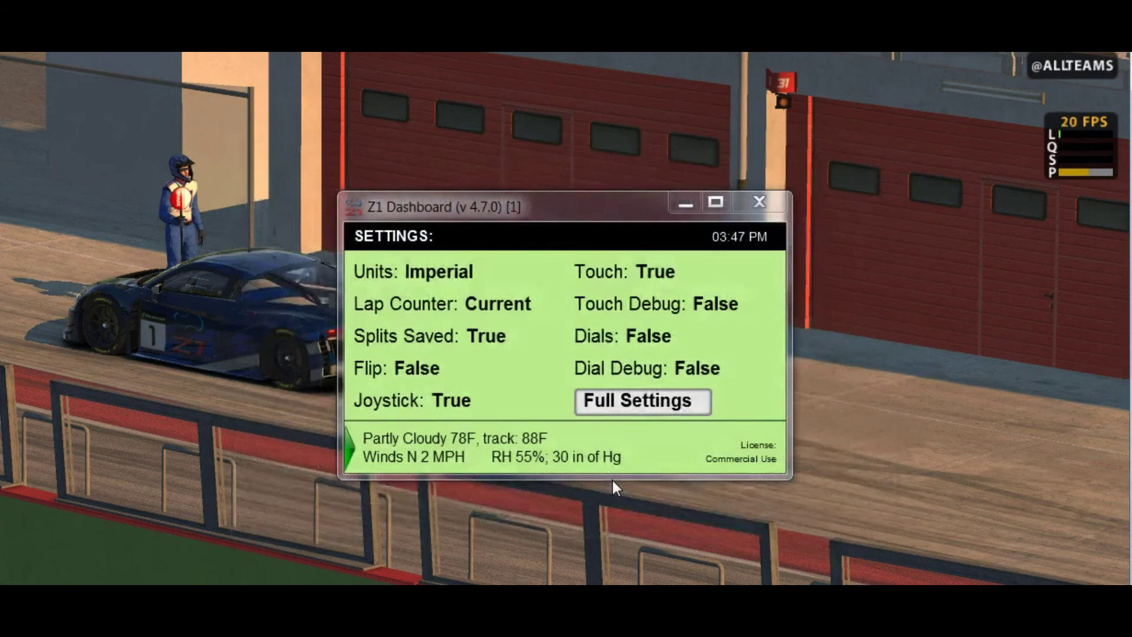